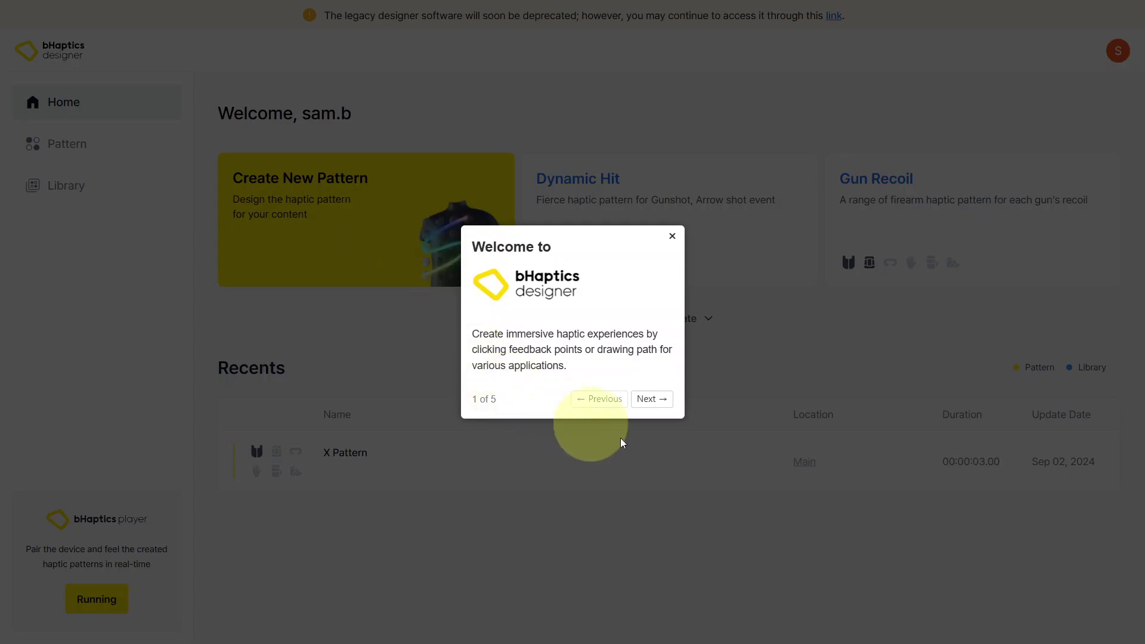
Step through all five welcome tour pages, close the tour, and go to the Pattern list.
left_click(647, 400)
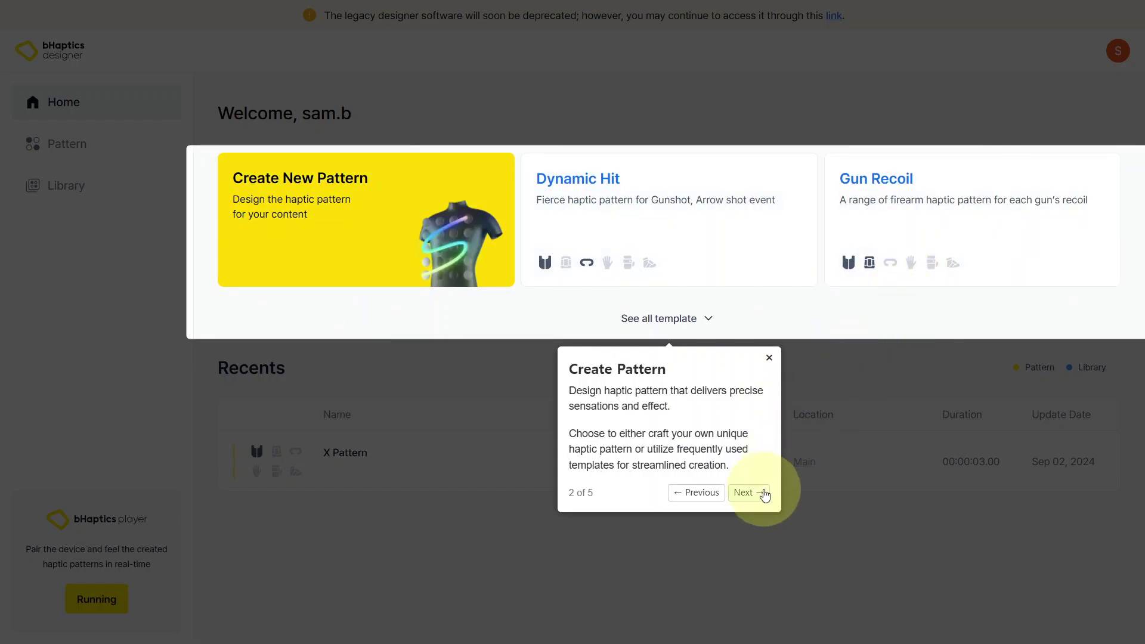
left_click(759, 493)
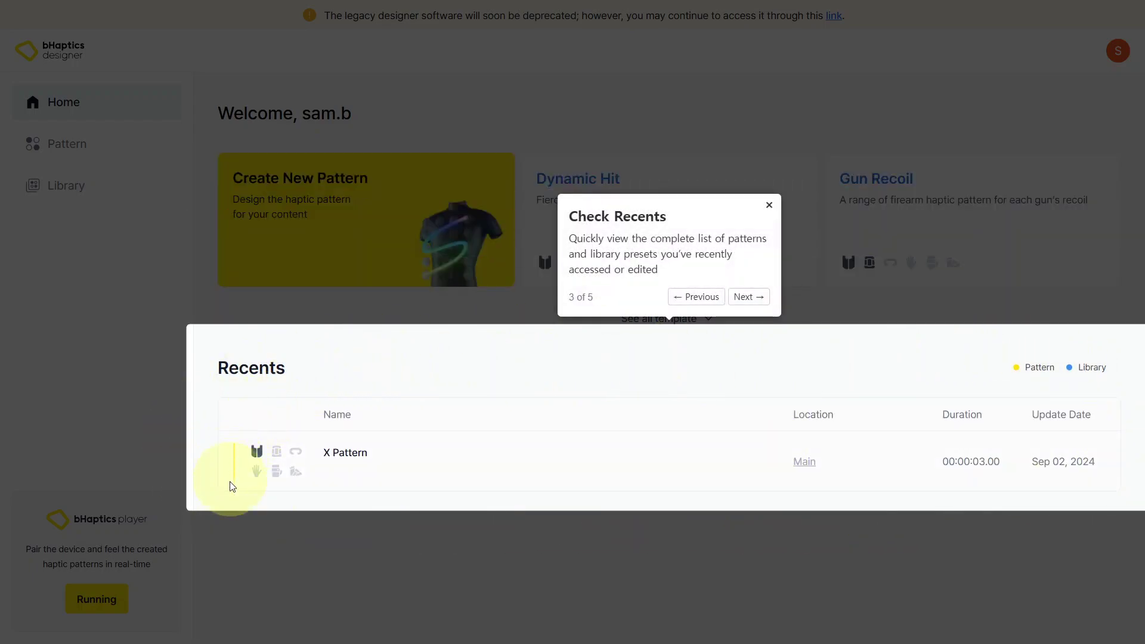
left_click(749, 297)
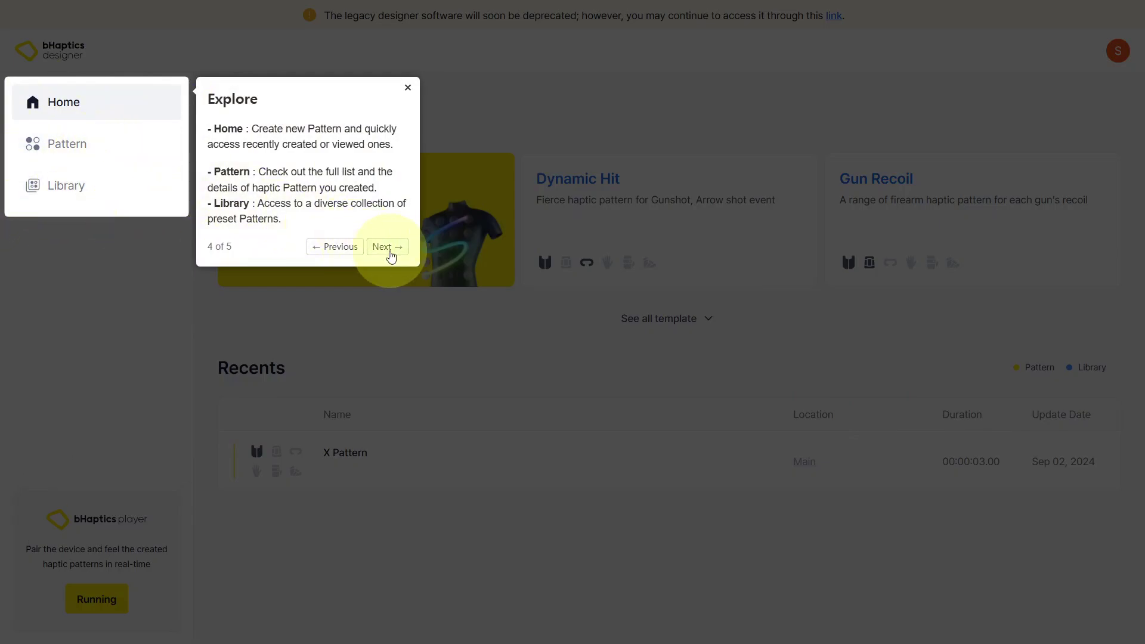
left_click(387, 247)
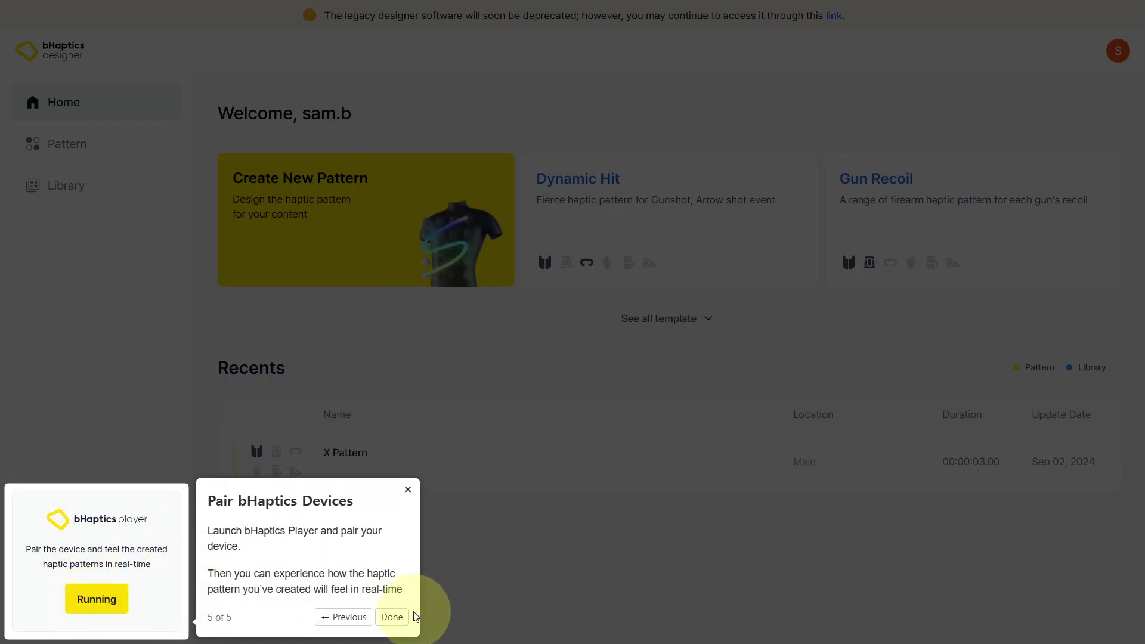
left_click(398, 620)
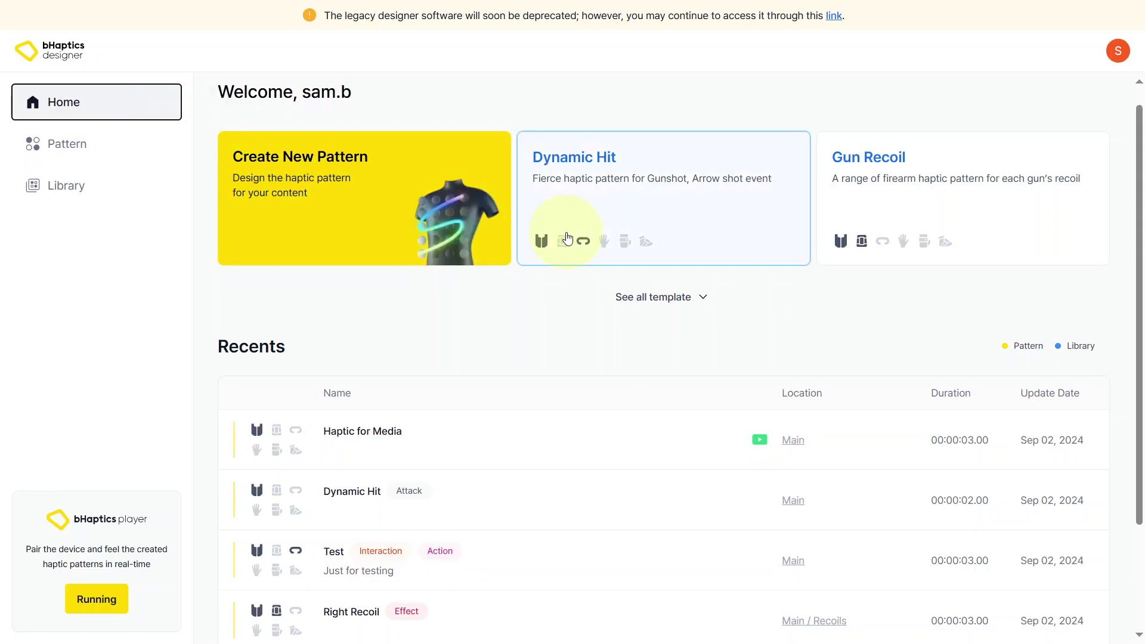
left_click(63, 144)
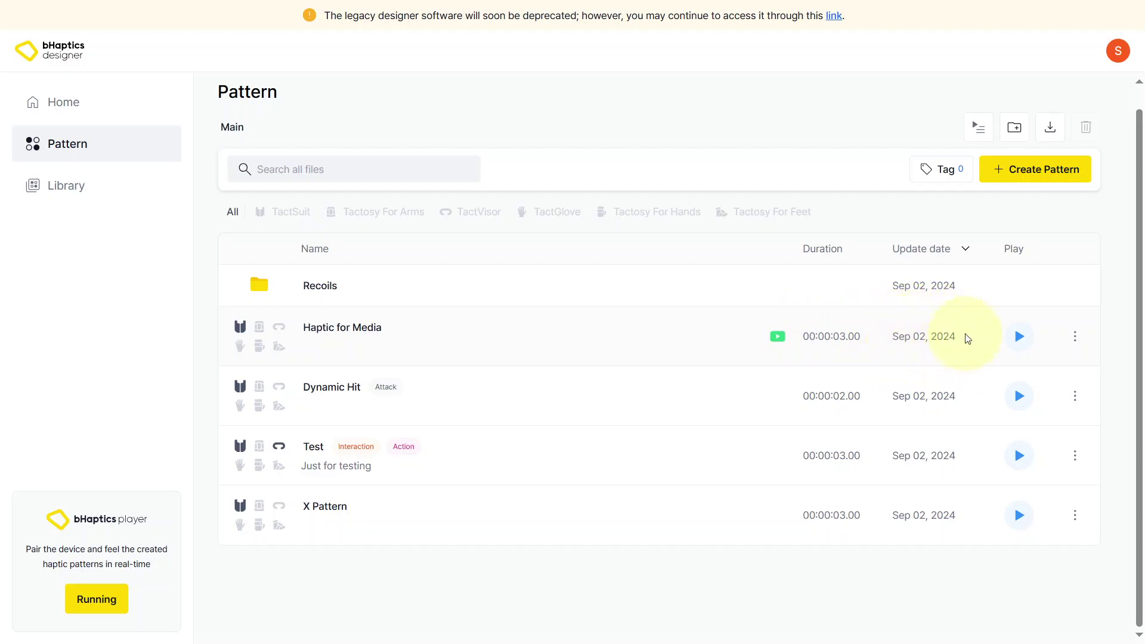
Preview the Haptic for Media pattern on the vest-wearing model.
left_click(1018, 335)
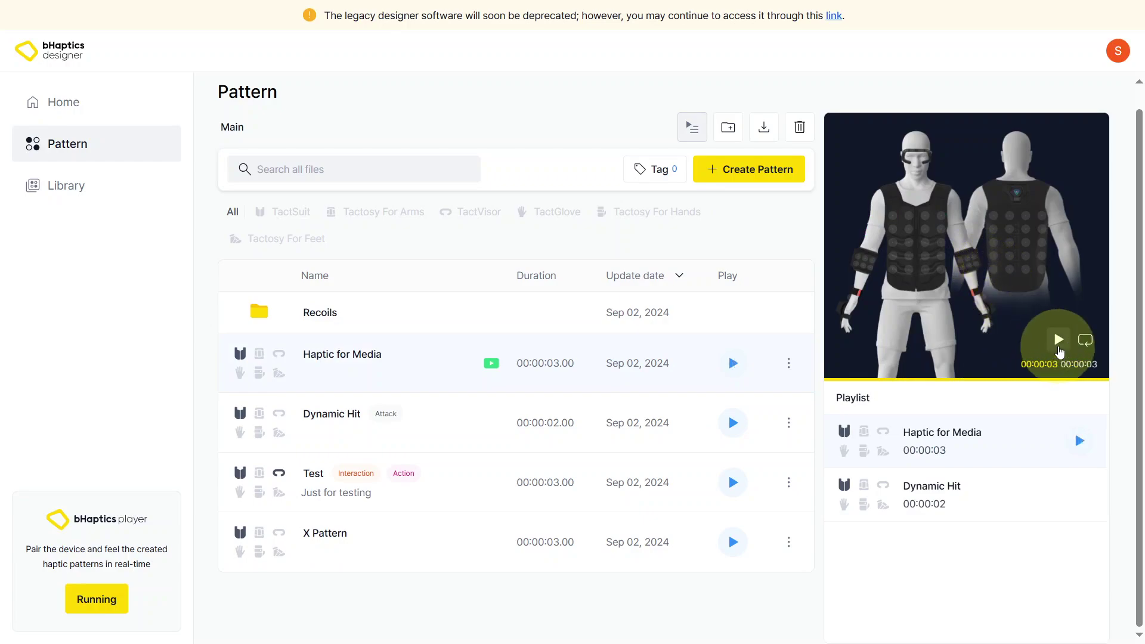
Replay Haptic for Media, close the preview panel, and search all files for 'Test'.
left_click(1060, 343)
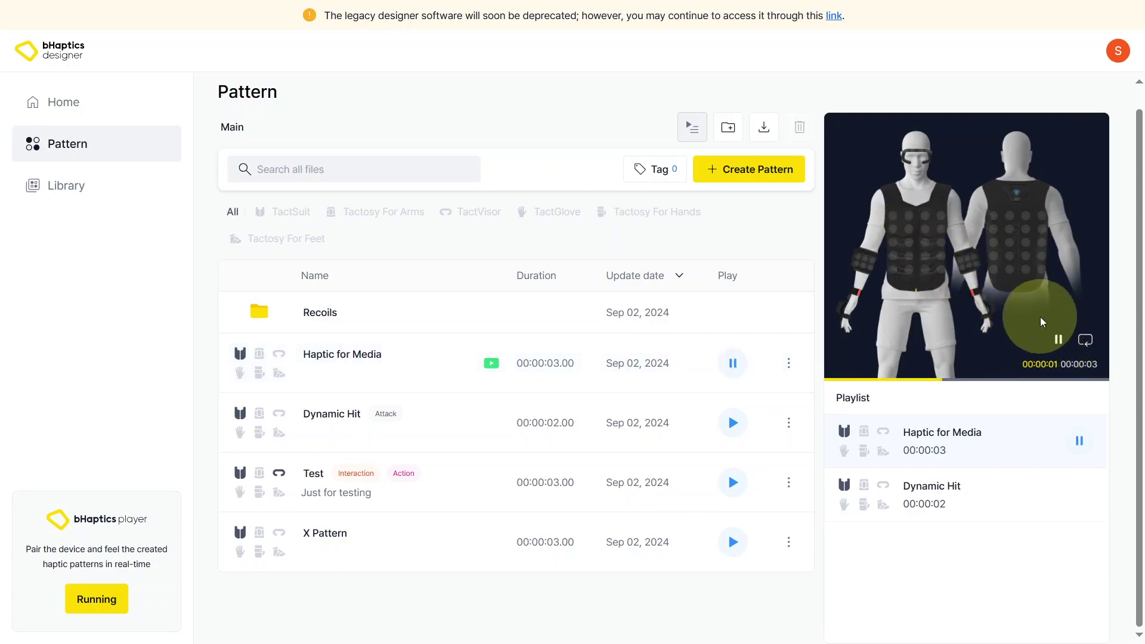
left_click(689, 133)
left_click(952, 173)
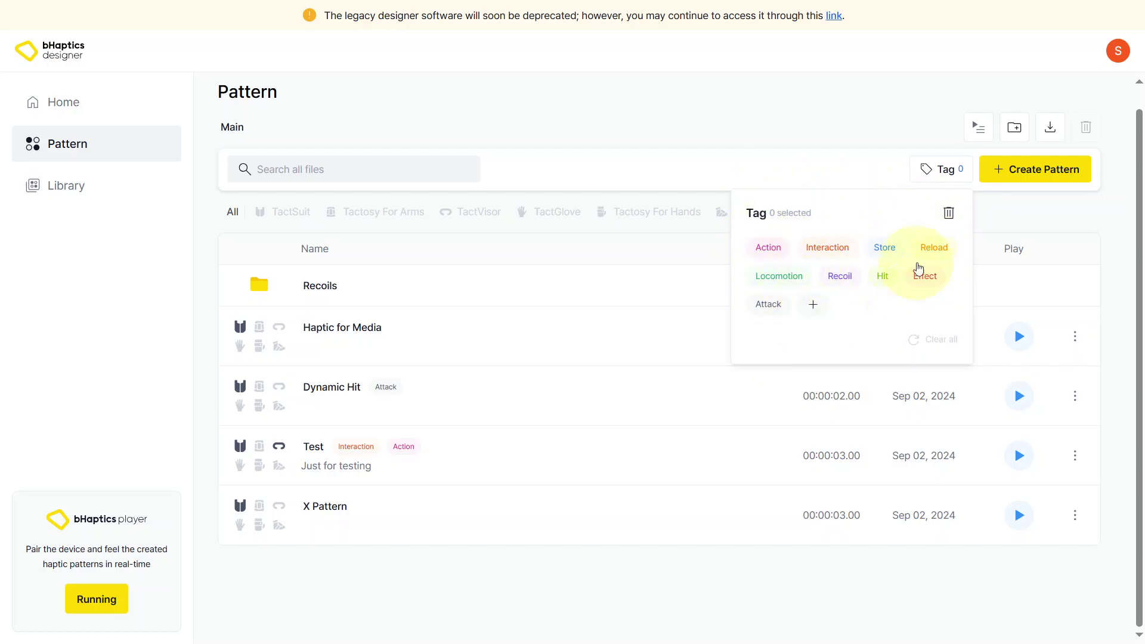
left_click(356, 172)
type("Test")
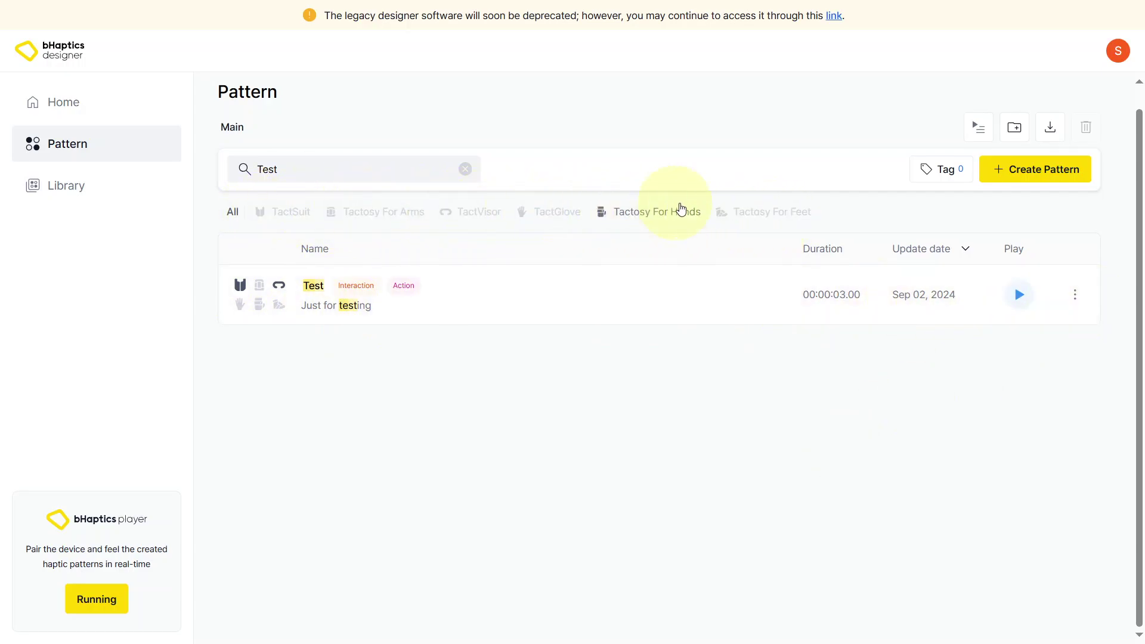
Toggle the TactSuit, Tactosy For Arms and TactVisor filters on and off, then clear the search.
left_click(281, 213)
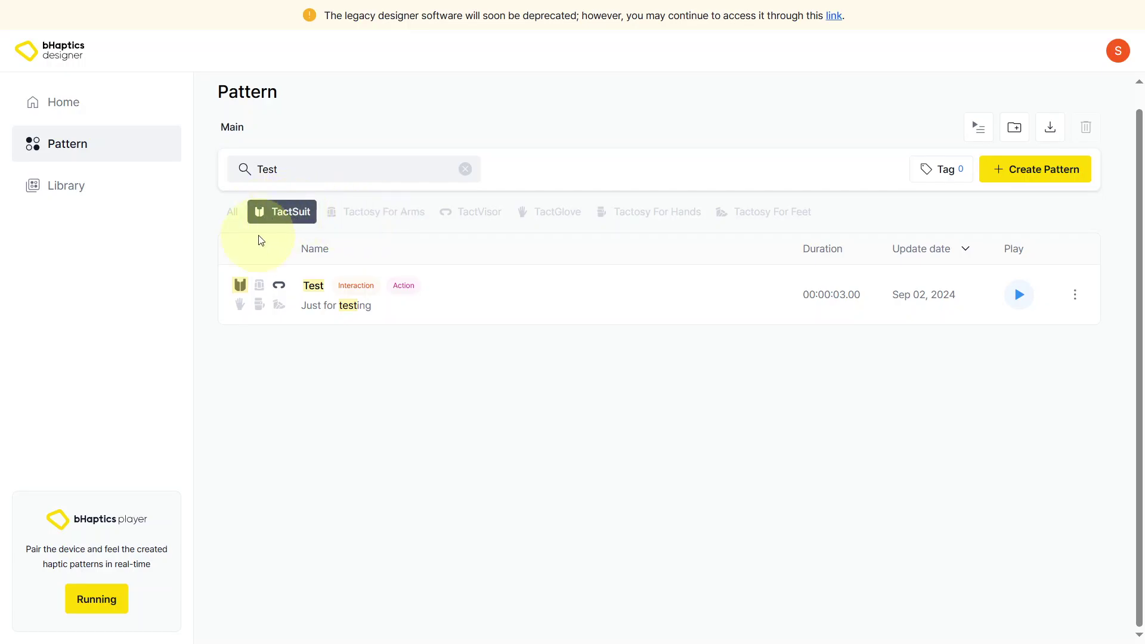
left_click(380, 216)
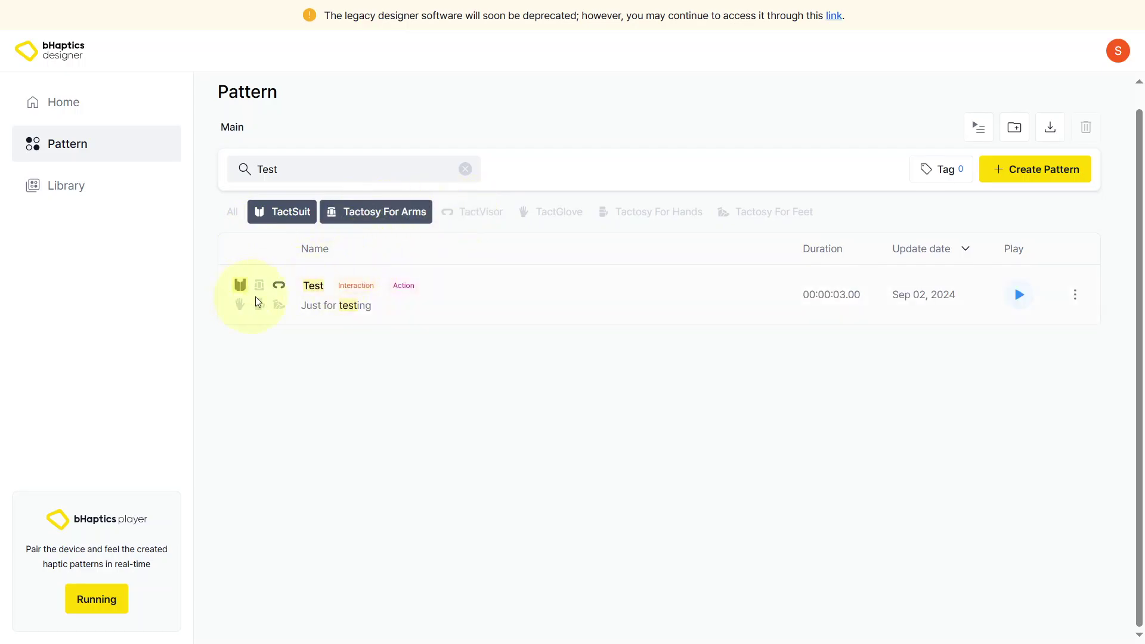
left_click(472, 213)
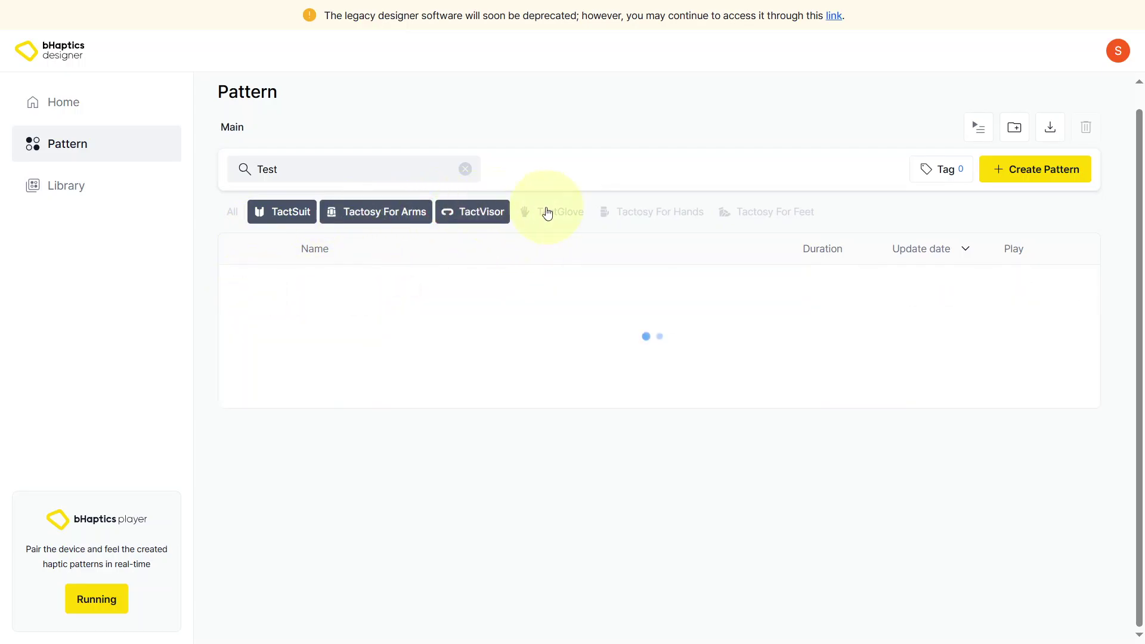
left_click(385, 212)
left_click(303, 222)
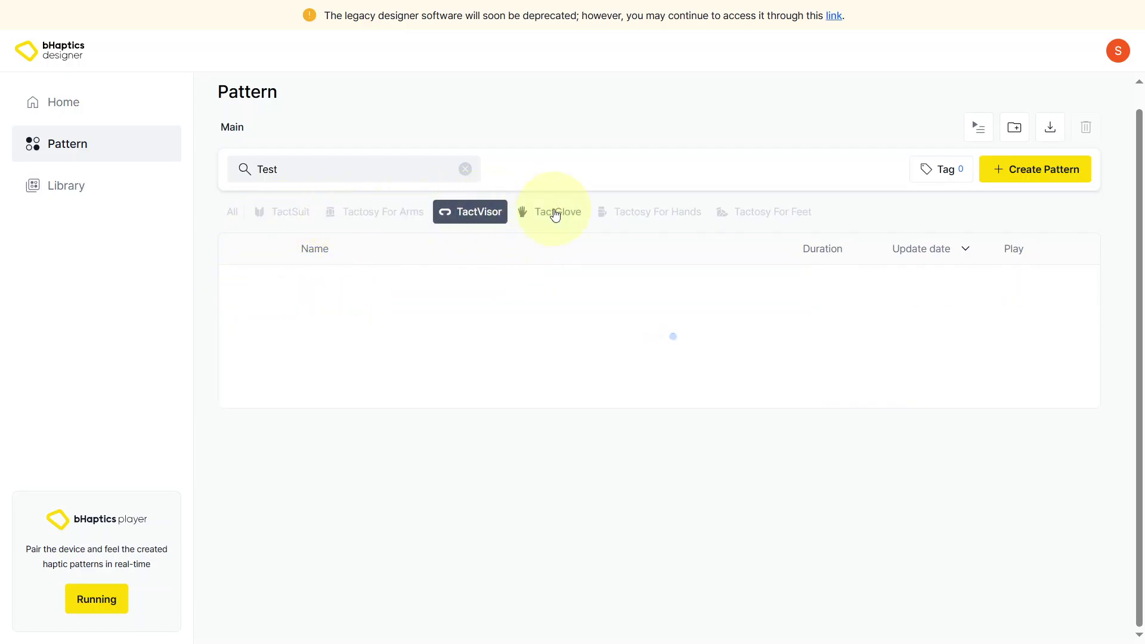
left_click(468, 220)
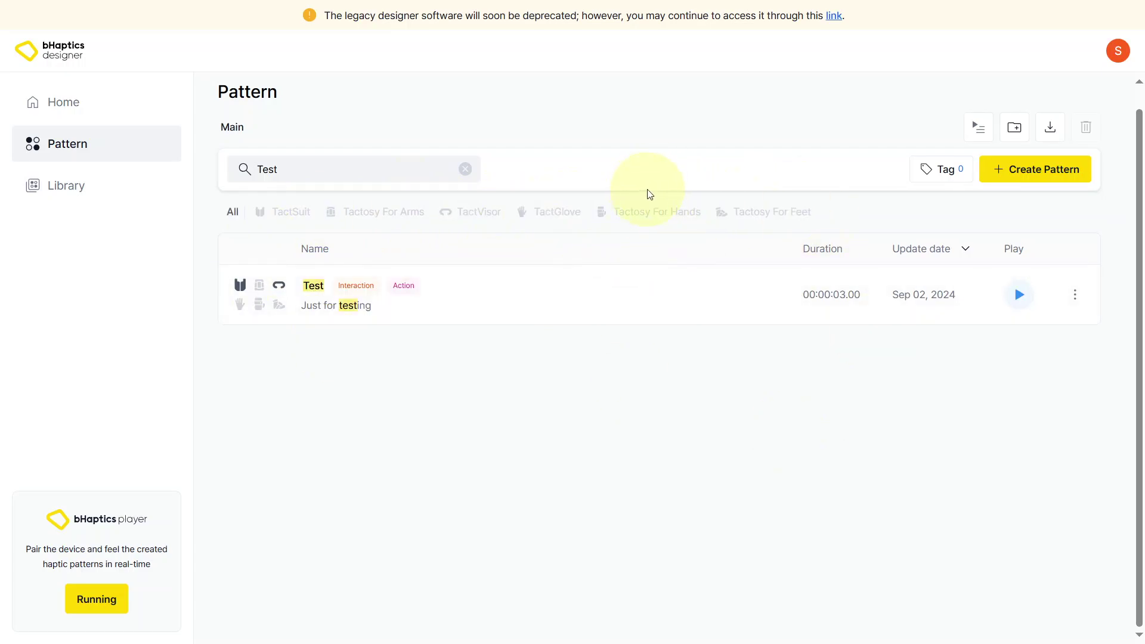
left_click(67, 144)
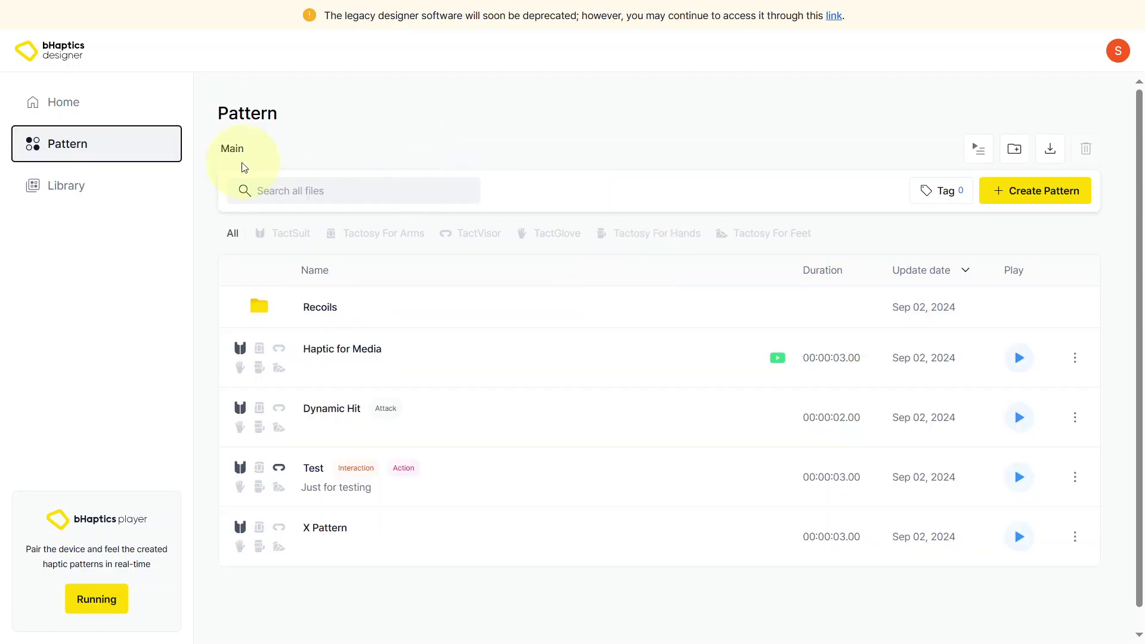
Browse into the Library's Core preset folder and back up to Main.
left_click(106, 188)
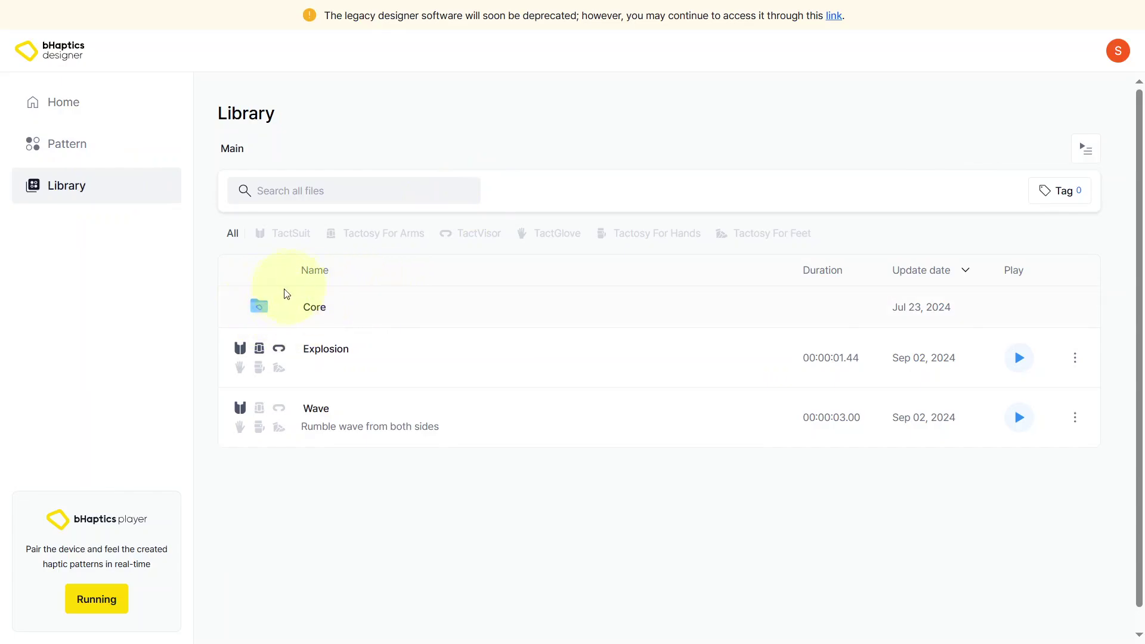
left_click(310, 310)
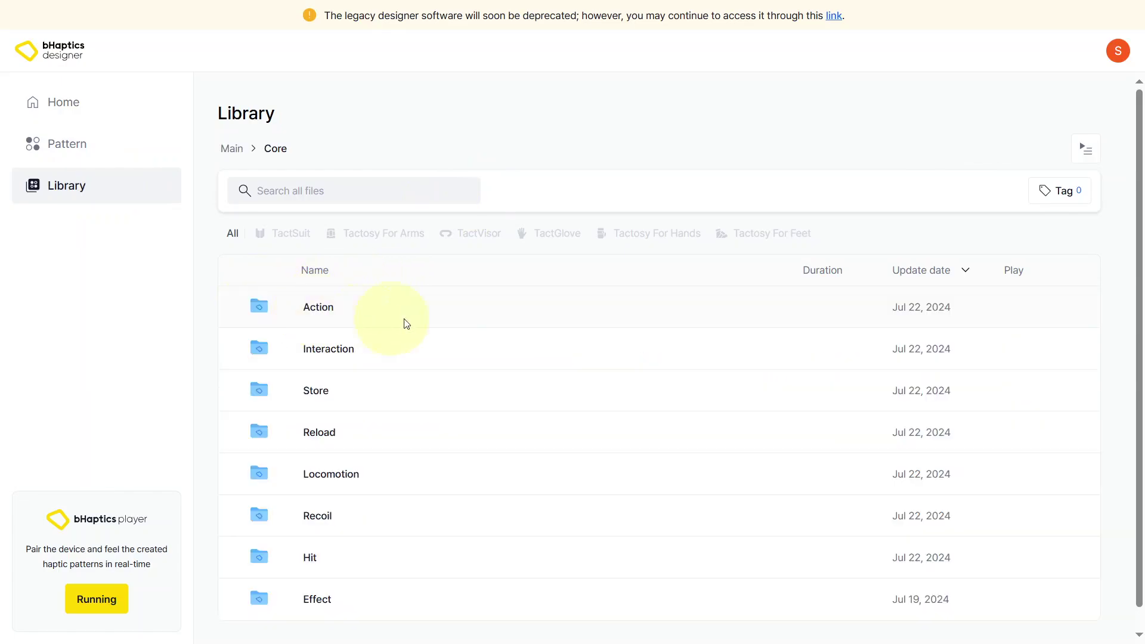
scroll(477, 304, "down", 1)
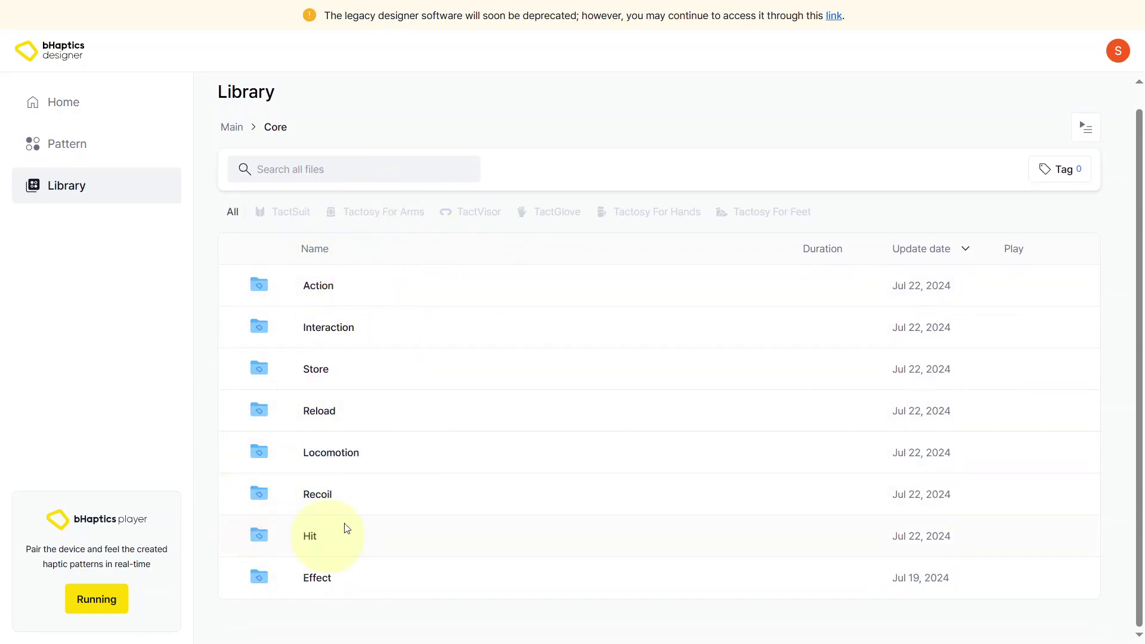
left_click(238, 125)
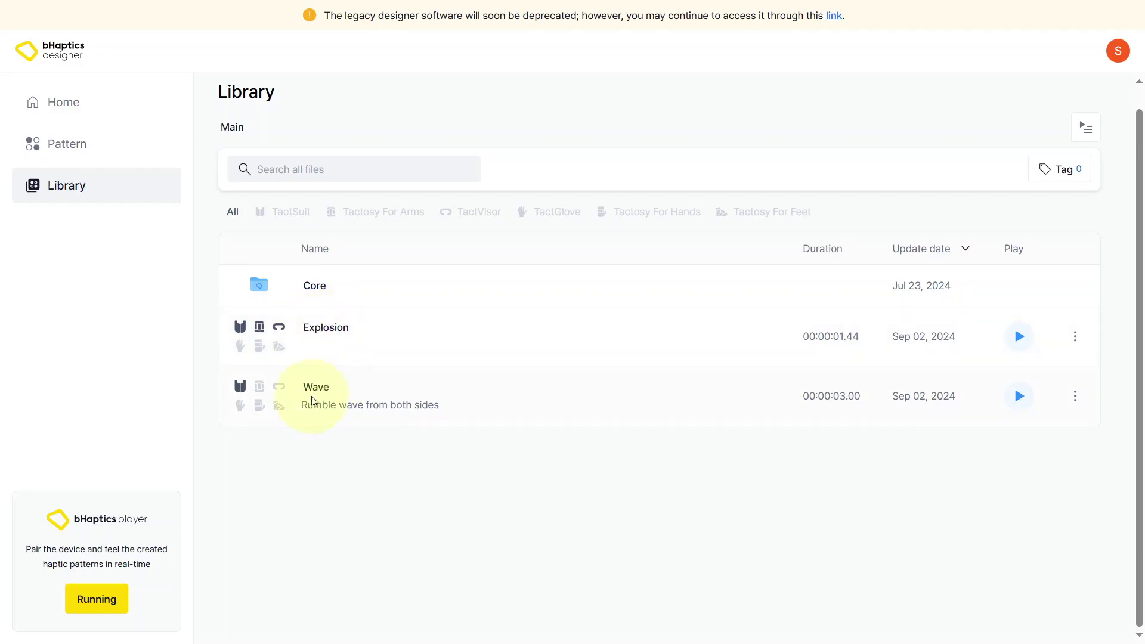
Preview Floor Heal from Core > Action, close the playlist, and return to the Library's Main level.
left_click(319, 289)
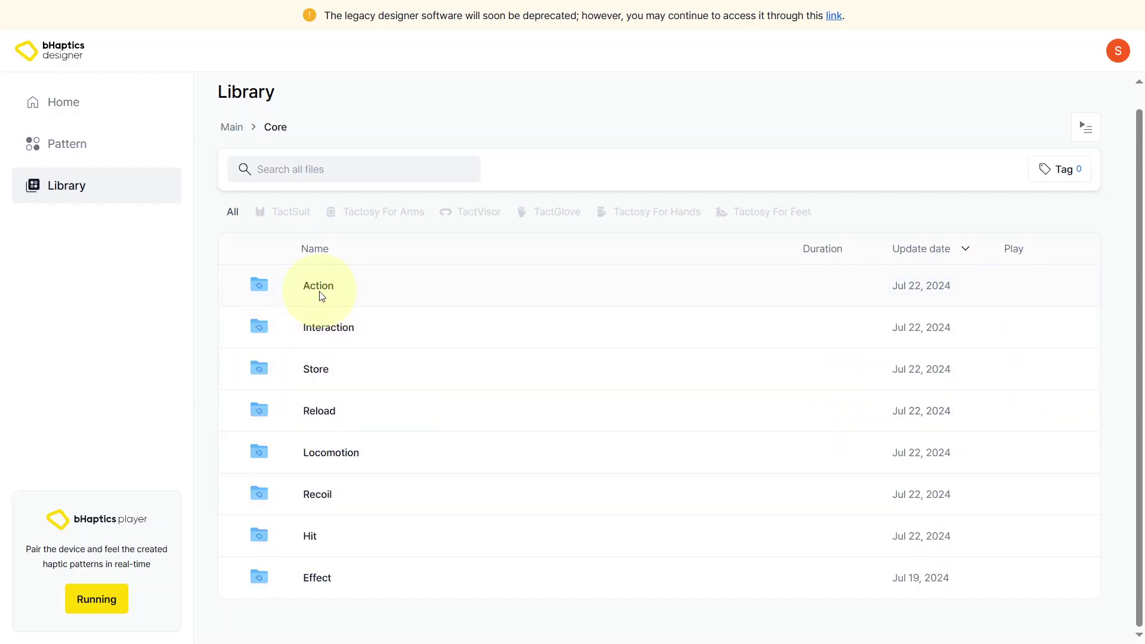
left_click(320, 287)
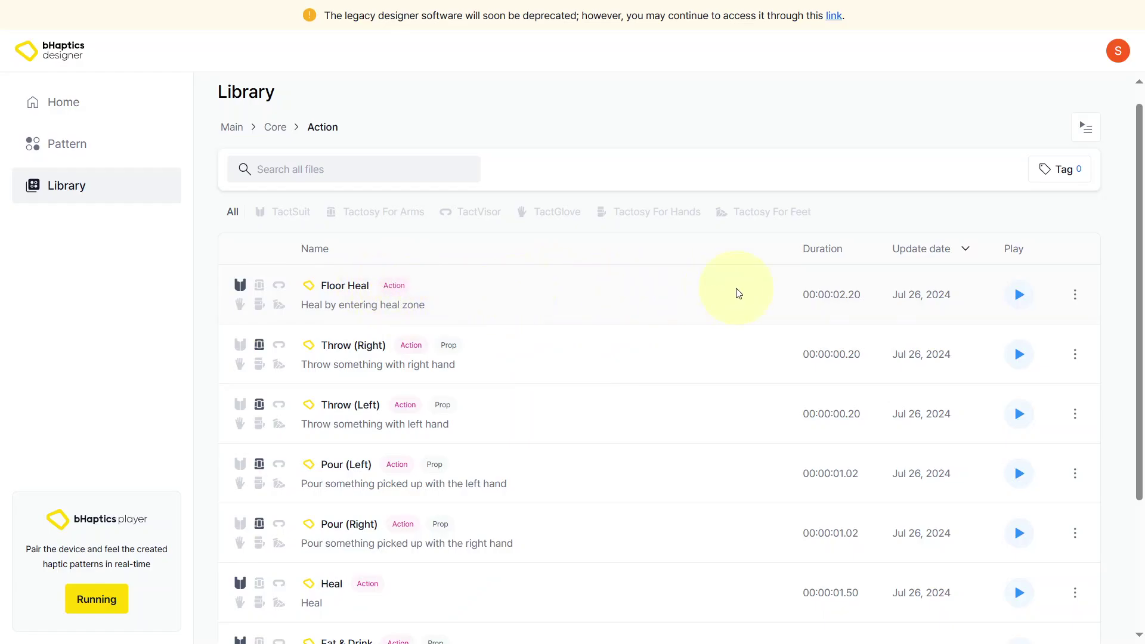
left_click(1019, 295)
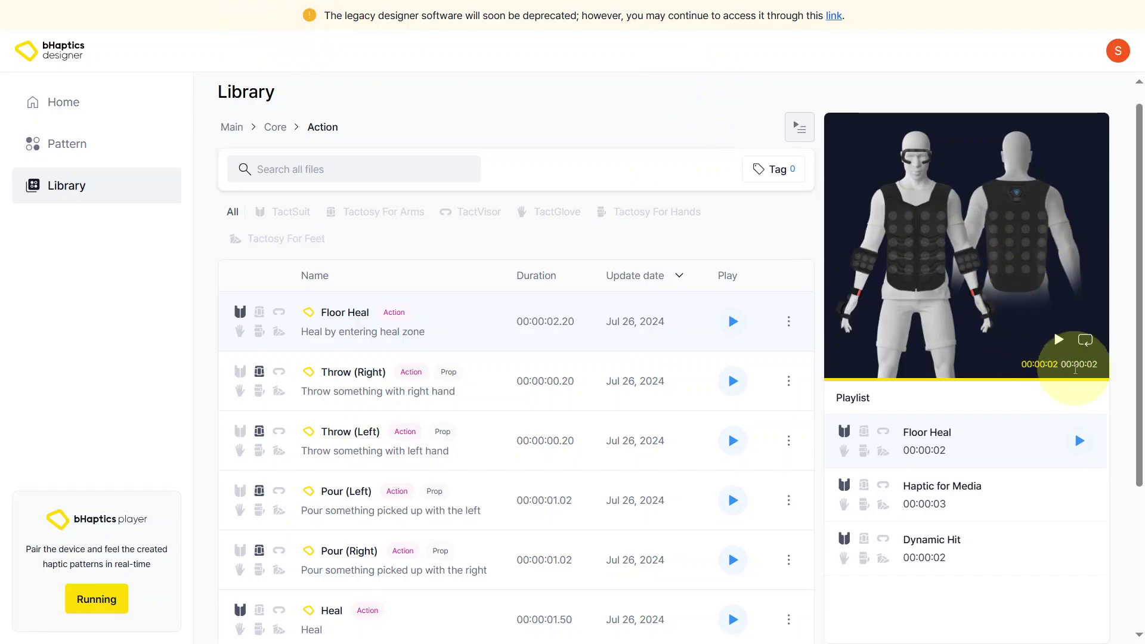
left_click(1059, 339)
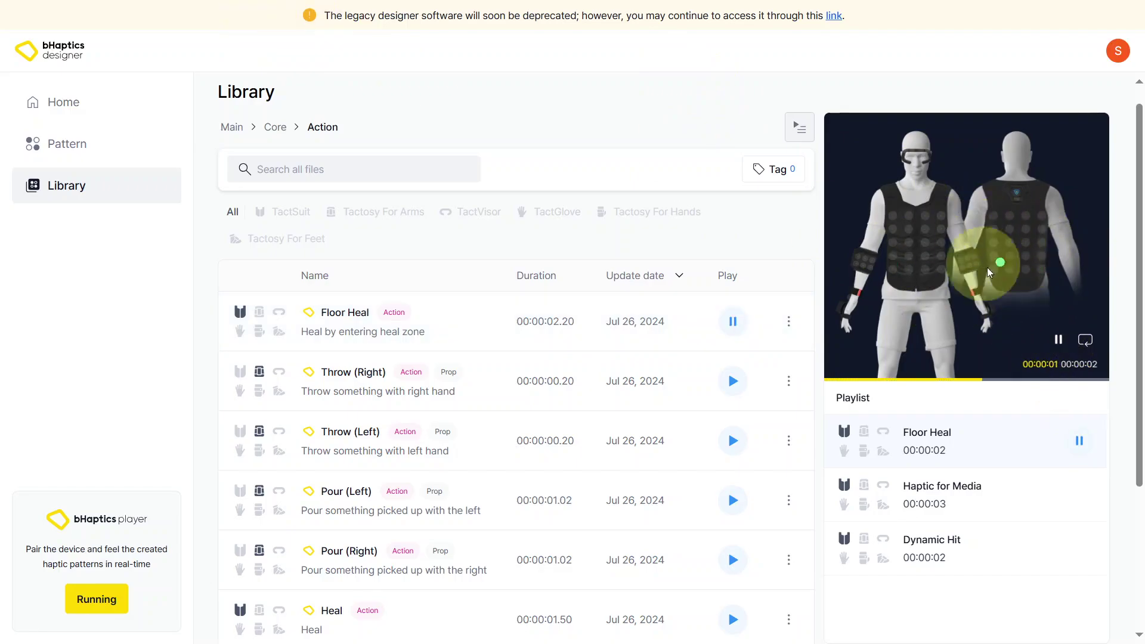
left_click(799, 127)
left_click(66, 185)
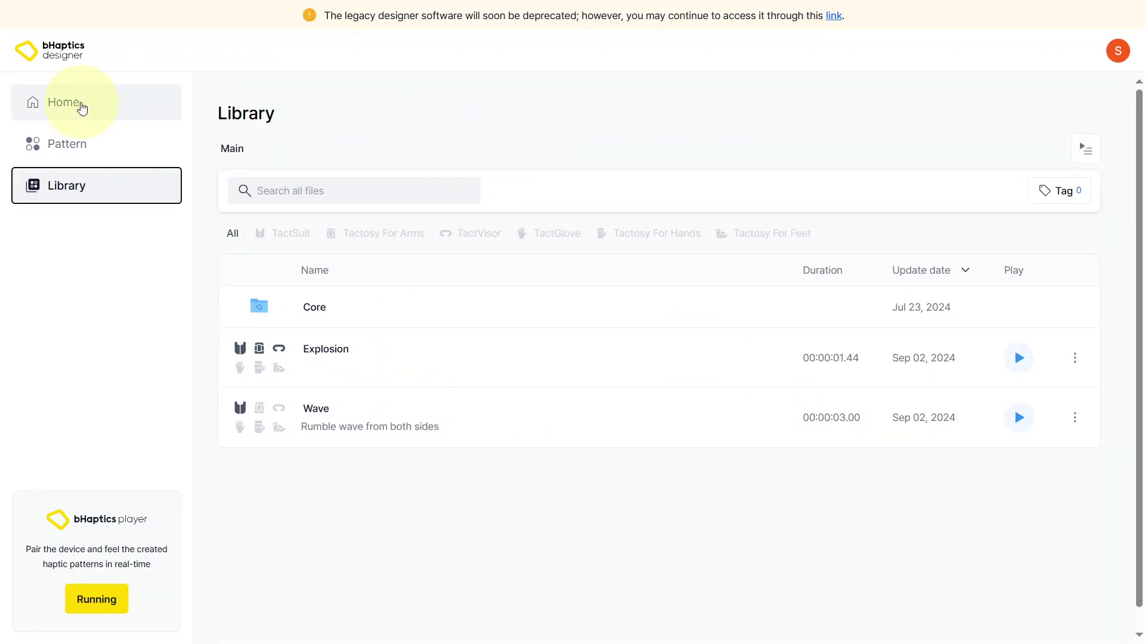
From Home, start a new pattern targeting the TactSuit device.
left_click(79, 108)
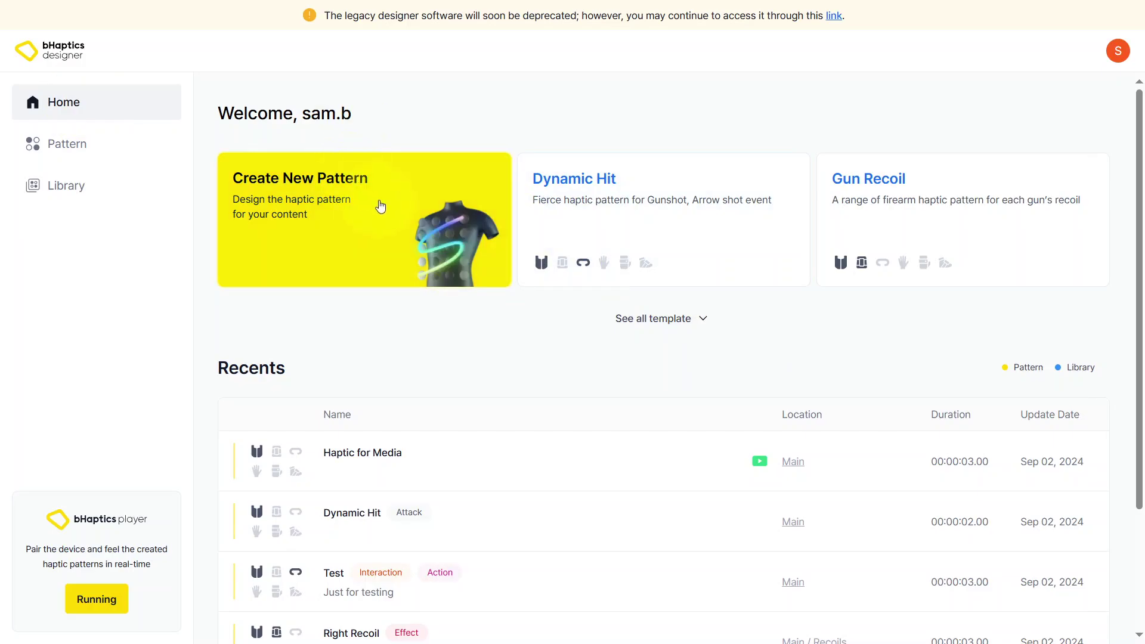
left_click(388, 230)
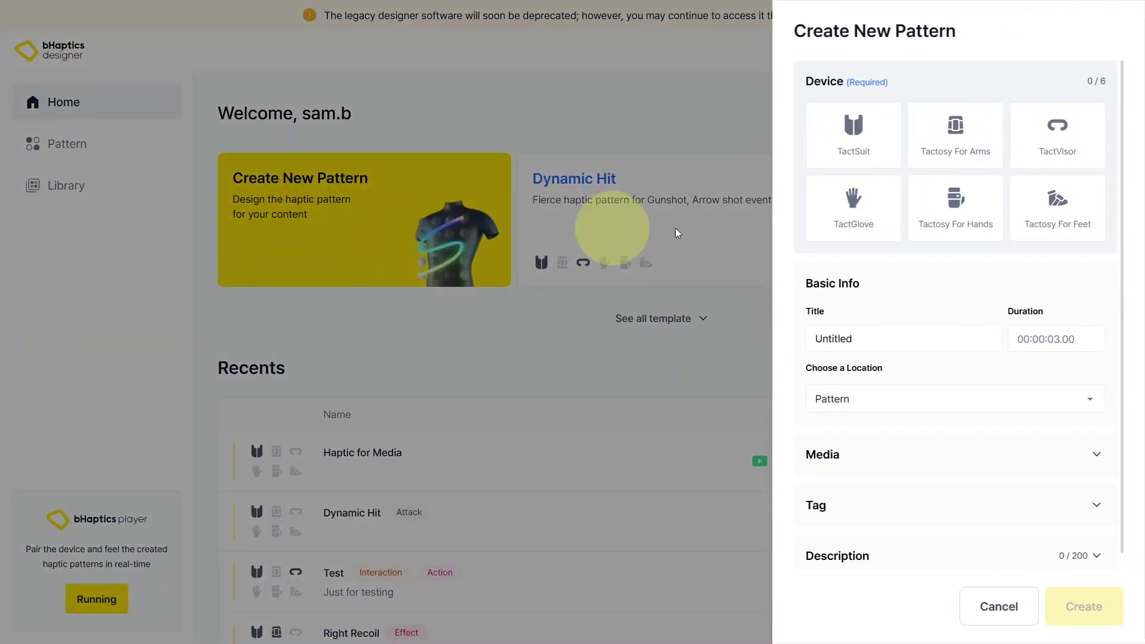
left_click(614, 212)
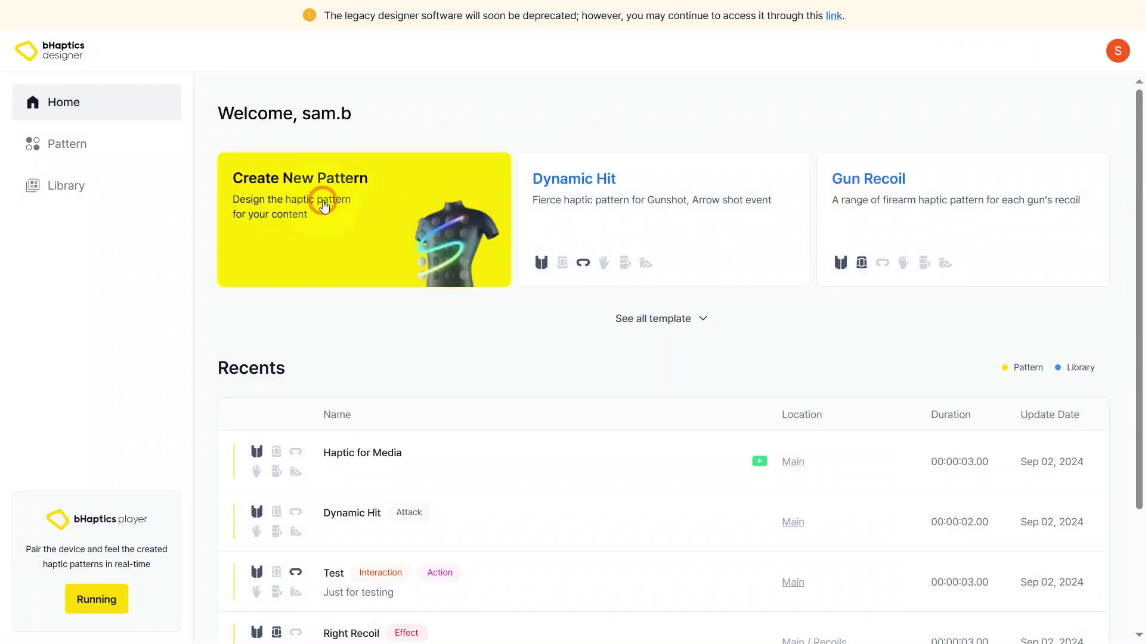
left_click(325, 204)
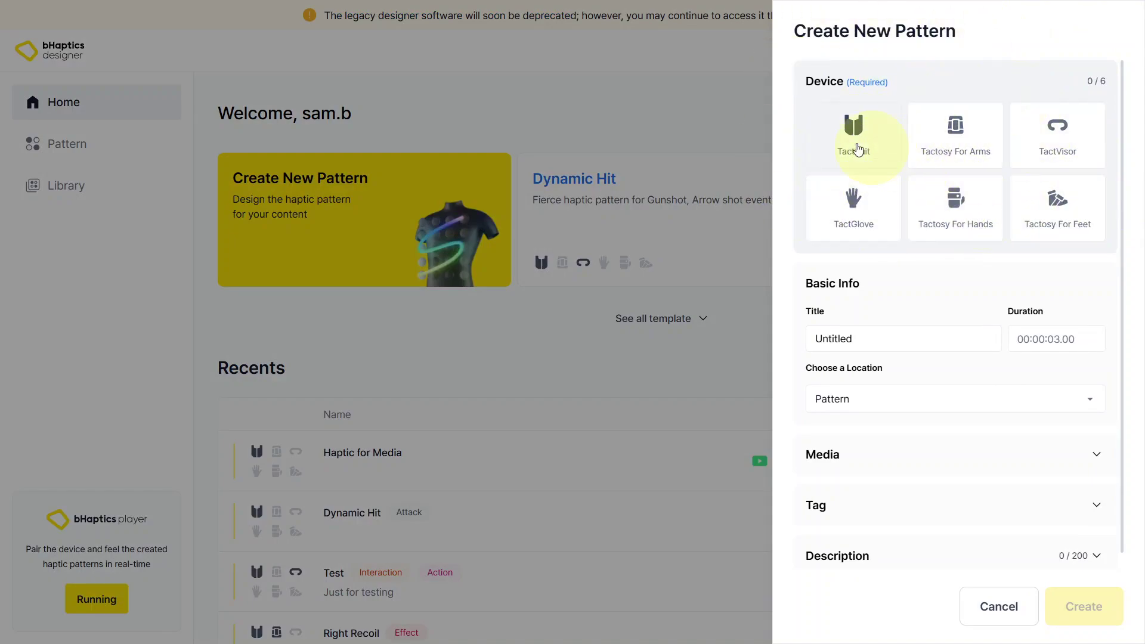
left_click(858, 155)
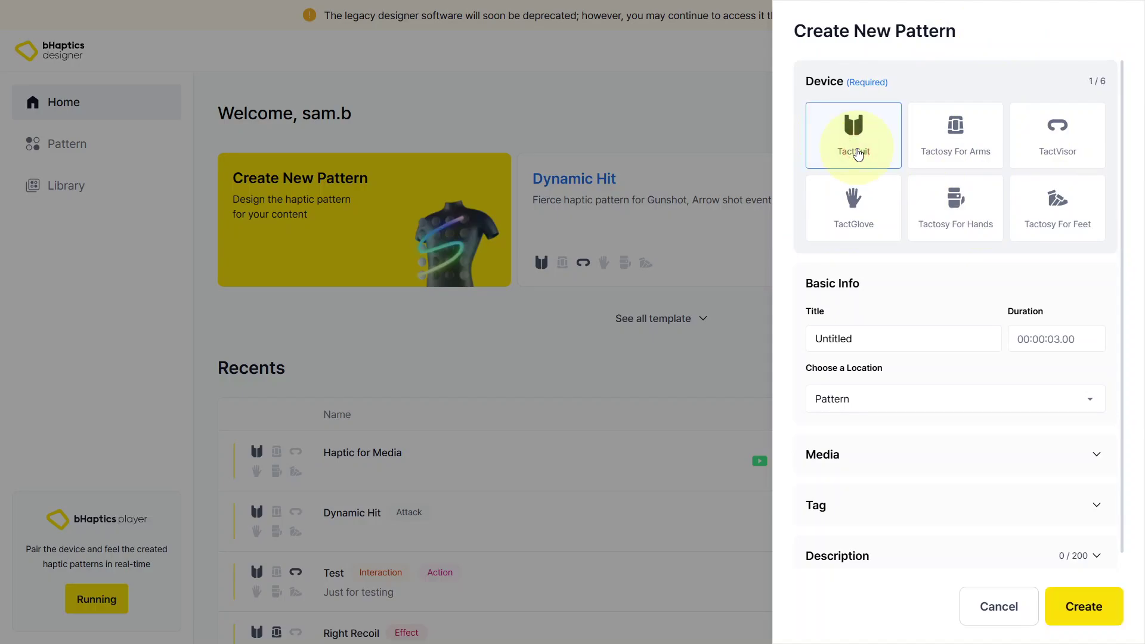
Title it Hit2, set duration 00:00:02.00, and keep Pattern as the save location.
left_click(897, 340)
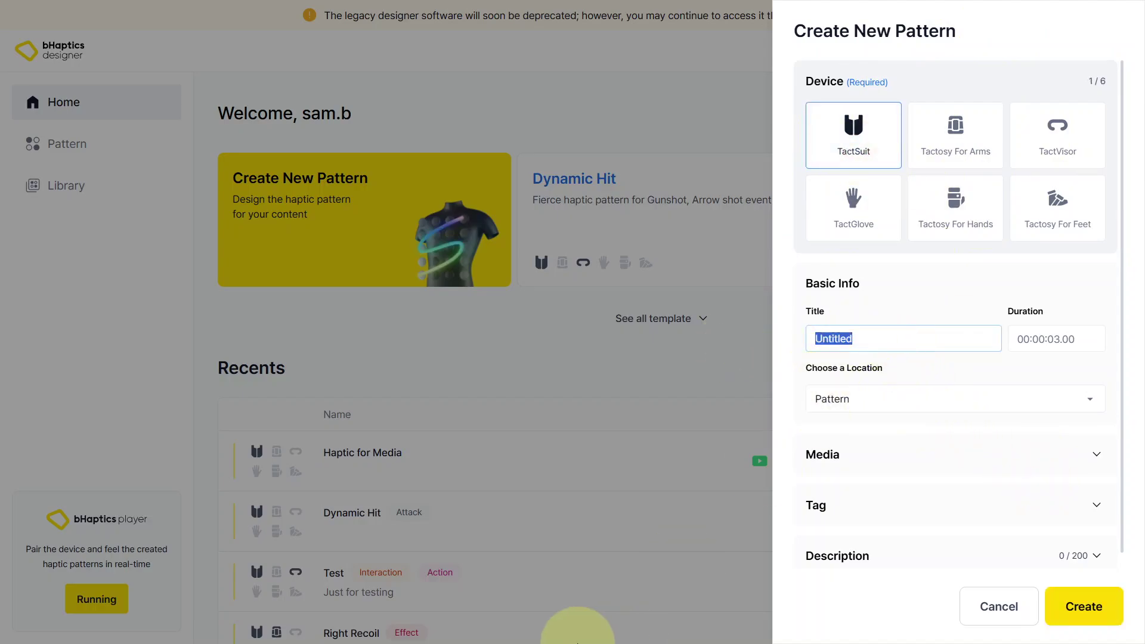
type("Hit2")
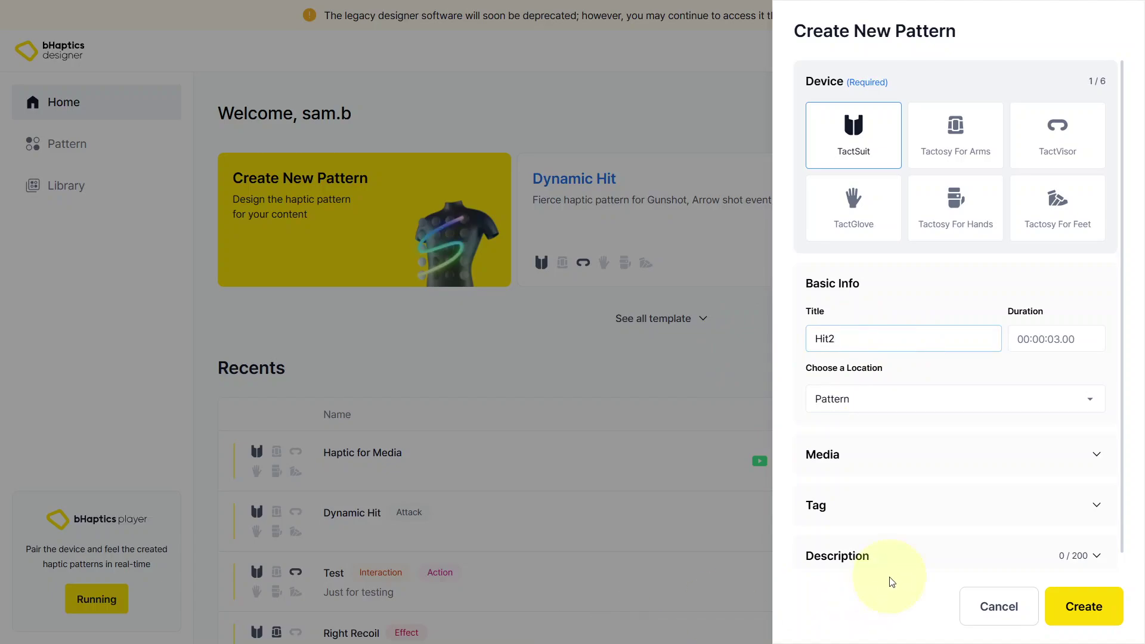
left_click(1072, 337)
double_click(1065, 338)
left_click(1059, 340)
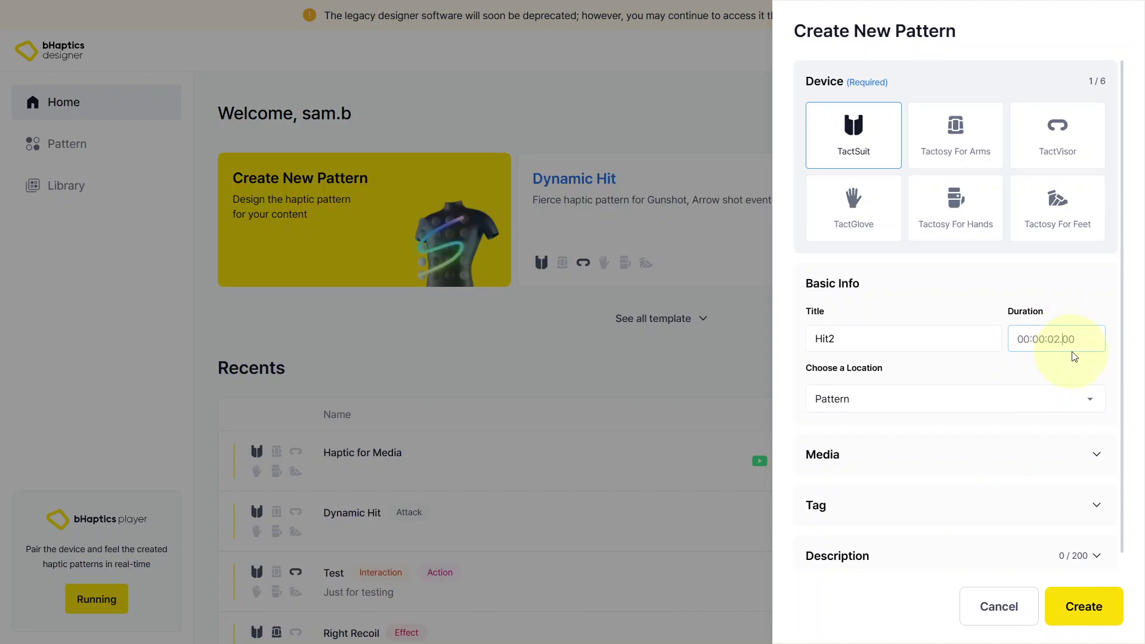
left_click(917, 400)
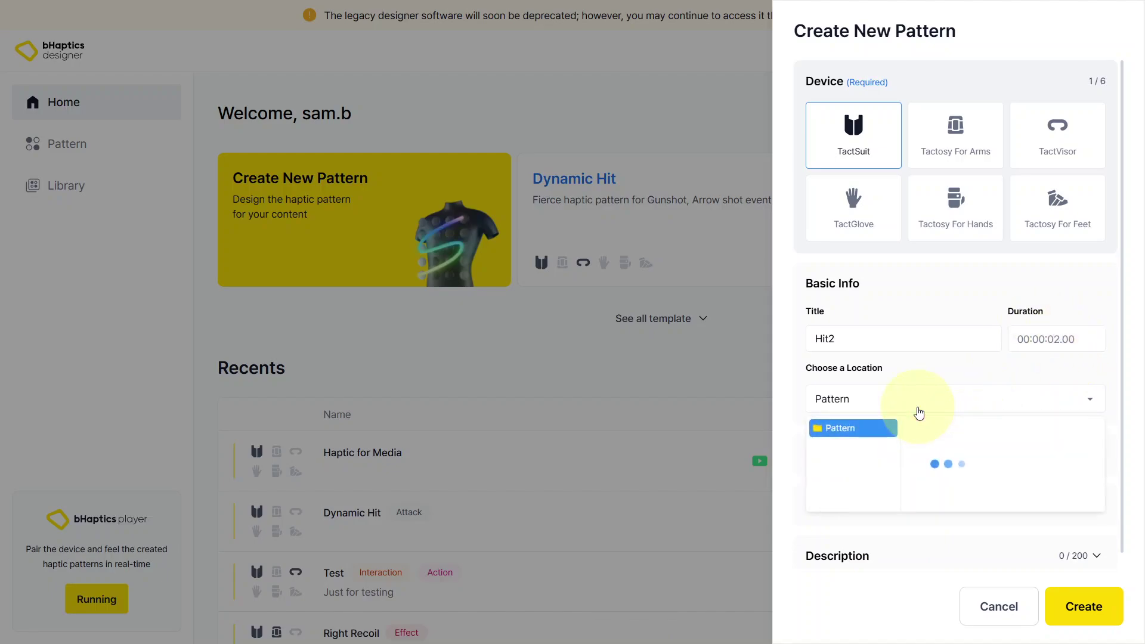
left_click(1038, 400)
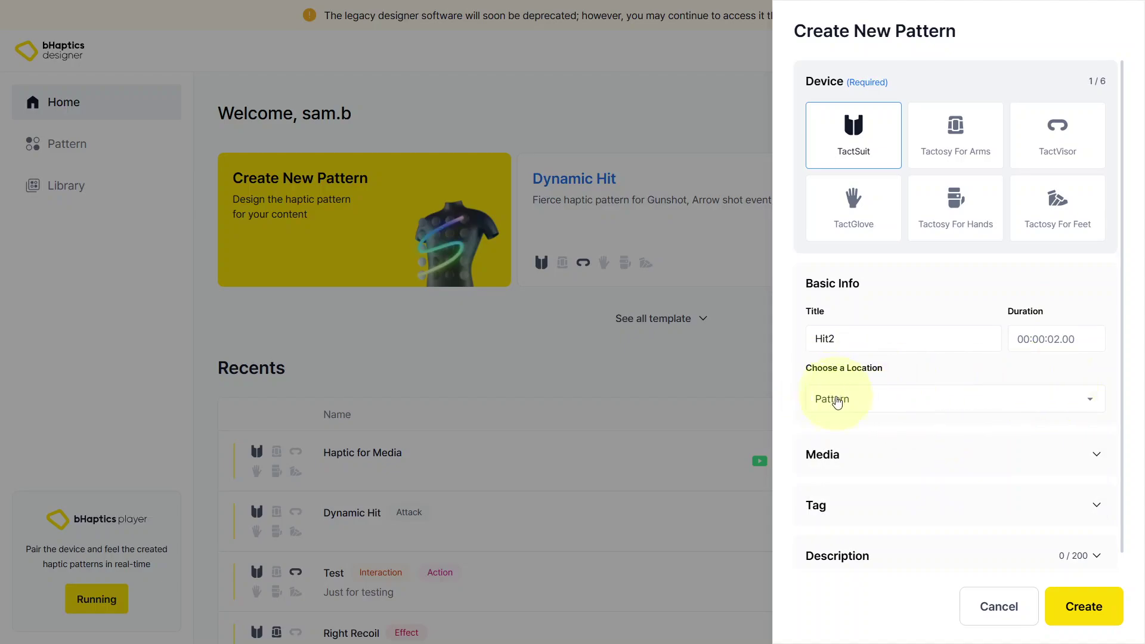
Tag the new pattern with Action and Hit.
left_click(1089, 455)
scroll(1067, 450, "down", 2)
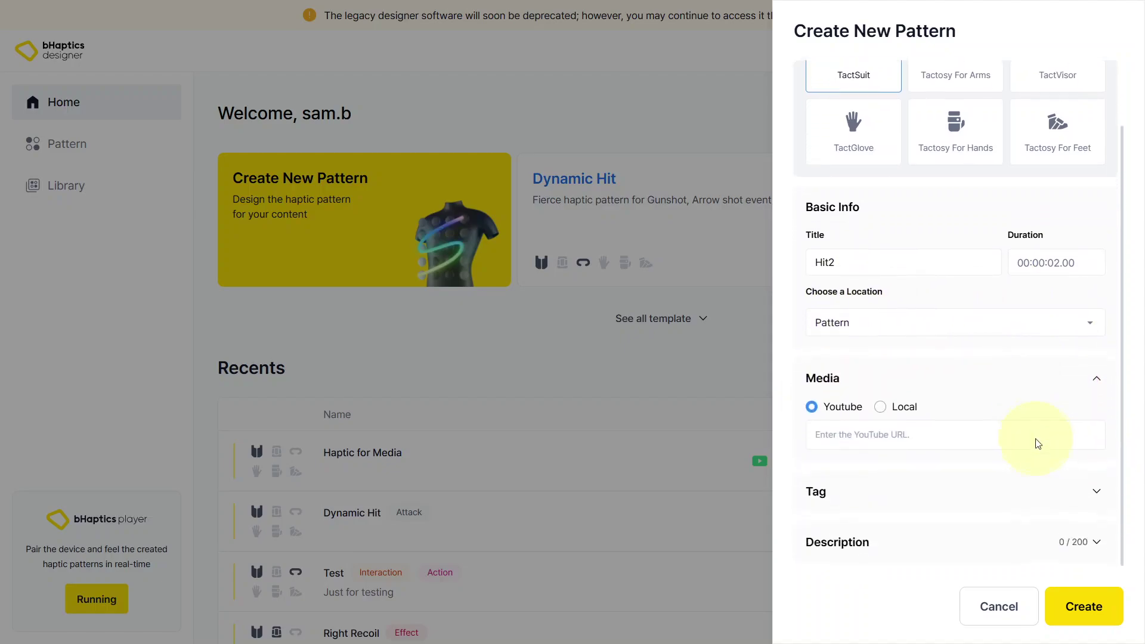
left_click(1098, 378)
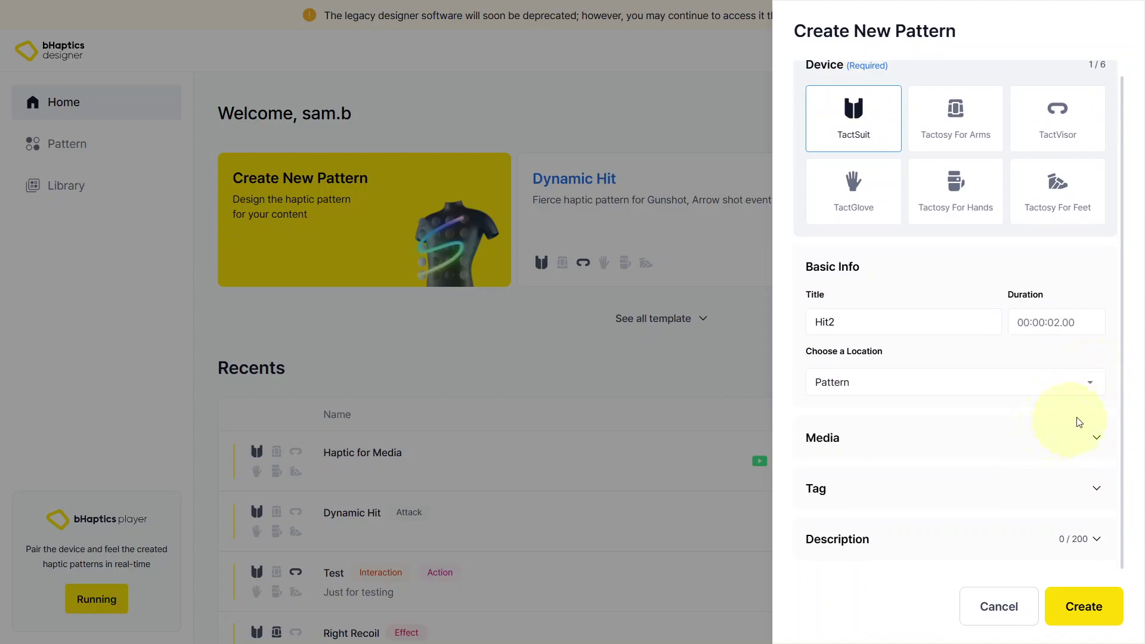
left_click(1097, 501)
left_click(981, 481)
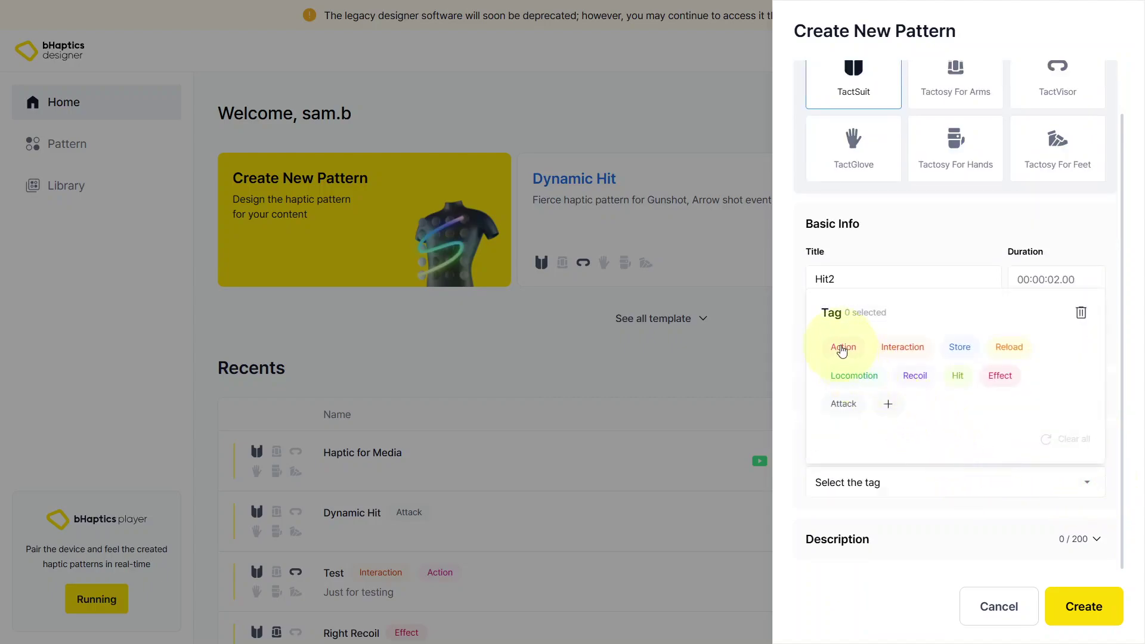
left_click(844, 356)
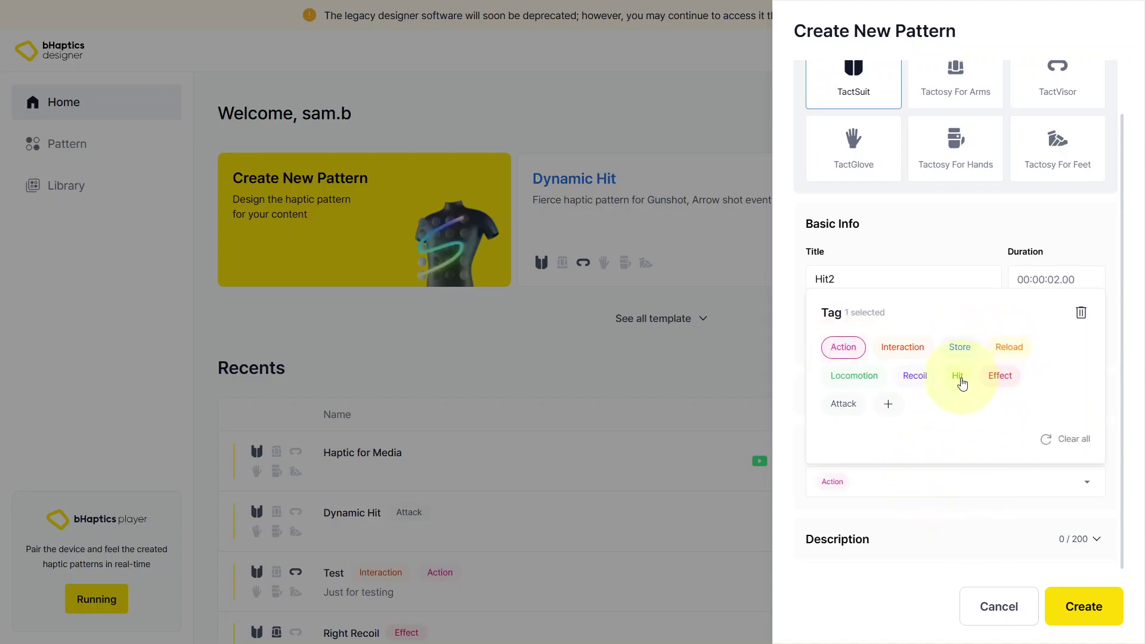
left_click(958, 377)
left_click(1089, 480)
Add the description 'Testing purposes' and create the pattern.
left_click(1071, 538)
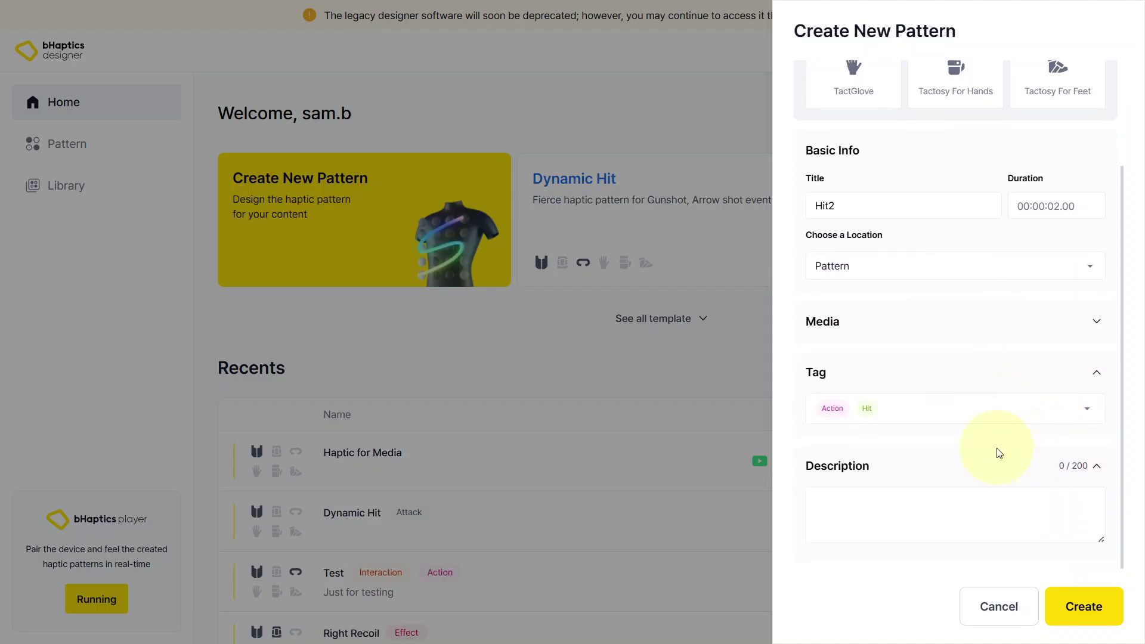
left_click(905, 511)
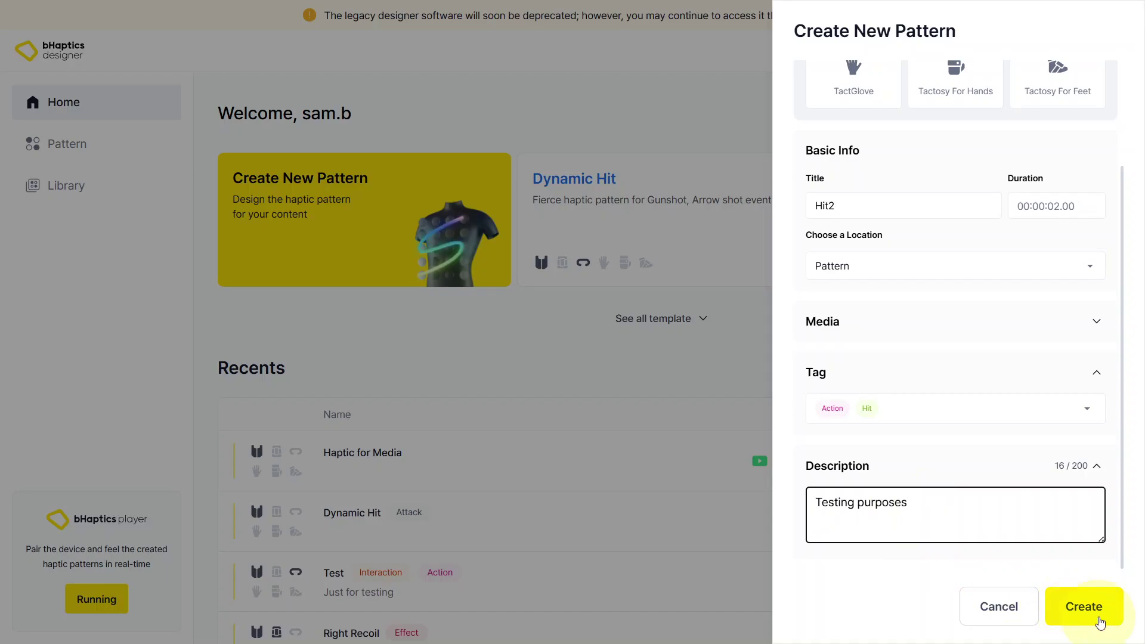
left_click(1100, 620)
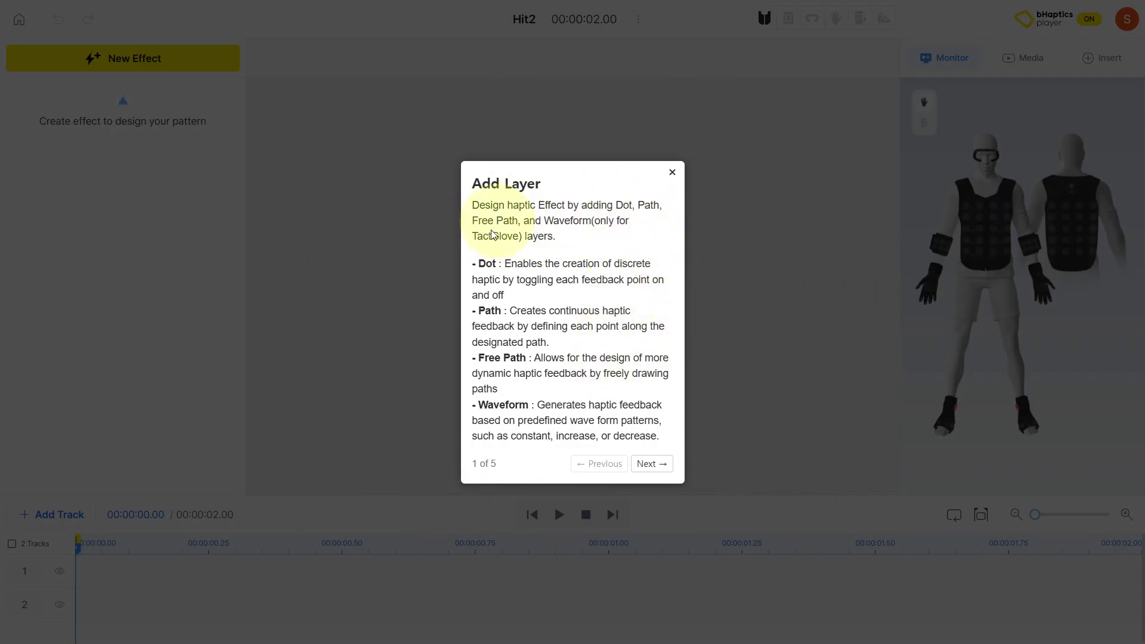
Advance the Hit2 editor tour through the canvas, monitoring, layer panel and timeline steps.
left_click(656, 465)
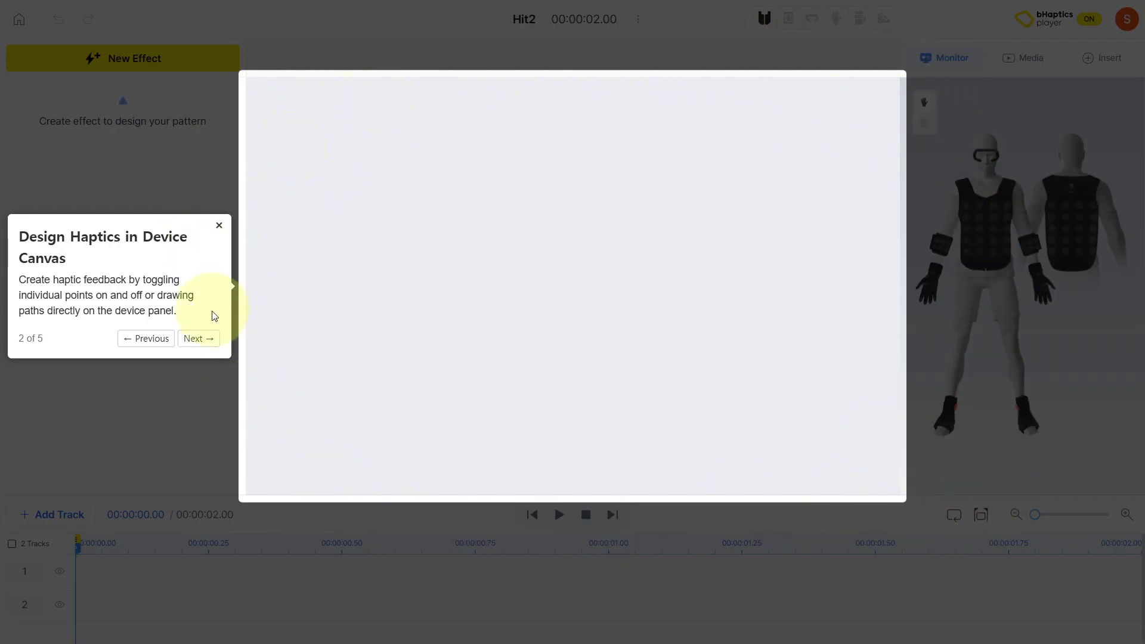
left_click(198, 339)
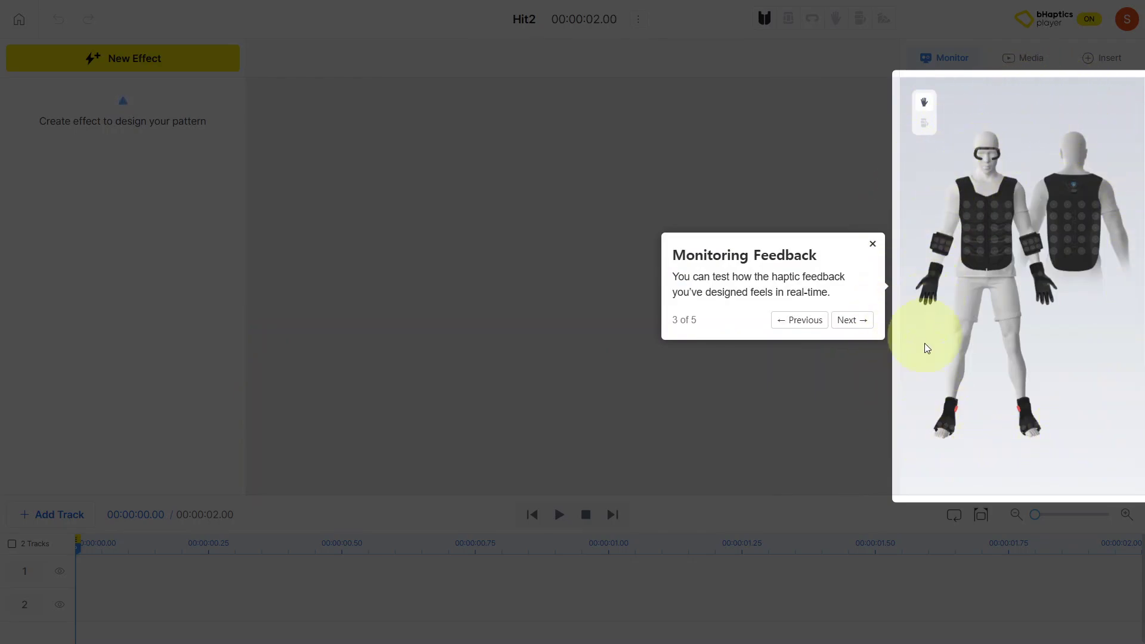
left_click(843, 329)
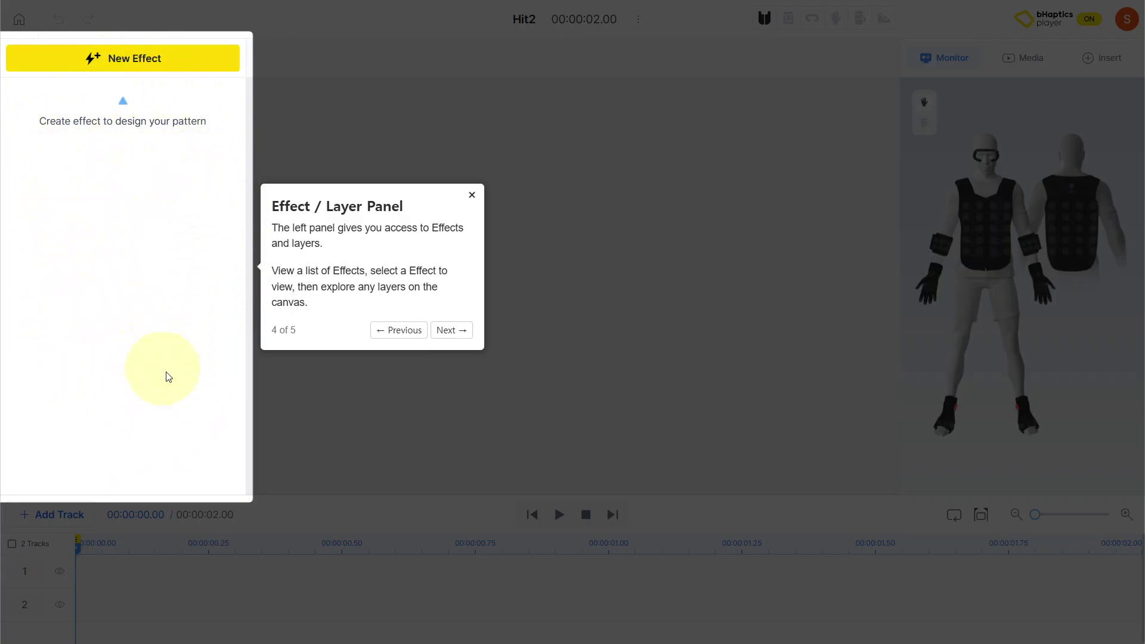
left_click(448, 330)
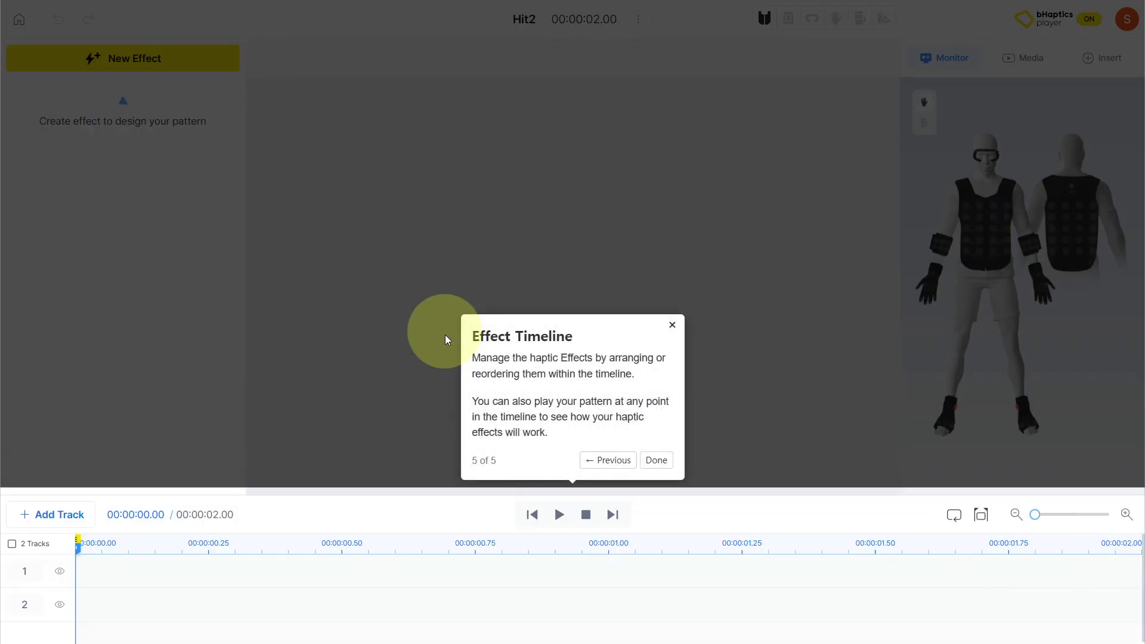